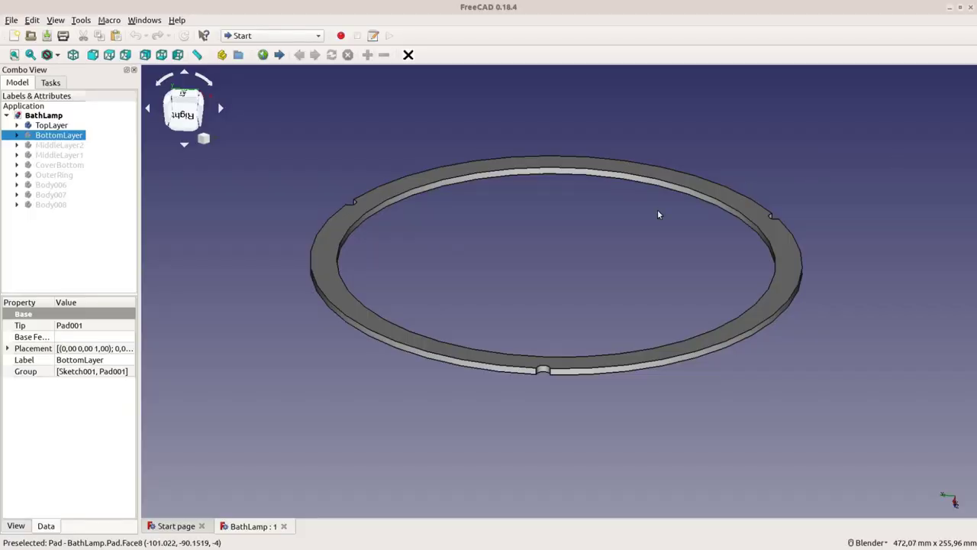
Show the MiddleLayer2, MiddleLayer1 and CoverBottom bodies of the BathLamp model.
{"action": "mouse_move", "coordinate": [504, 270]}
{"action": "middle_mouse_down"}
{"action": "mouse_move", "coordinate": [537, 236]}
{"action": "mouse_move", "coordinate": [506, 266]}
{"action": "middle_mouse_up"}
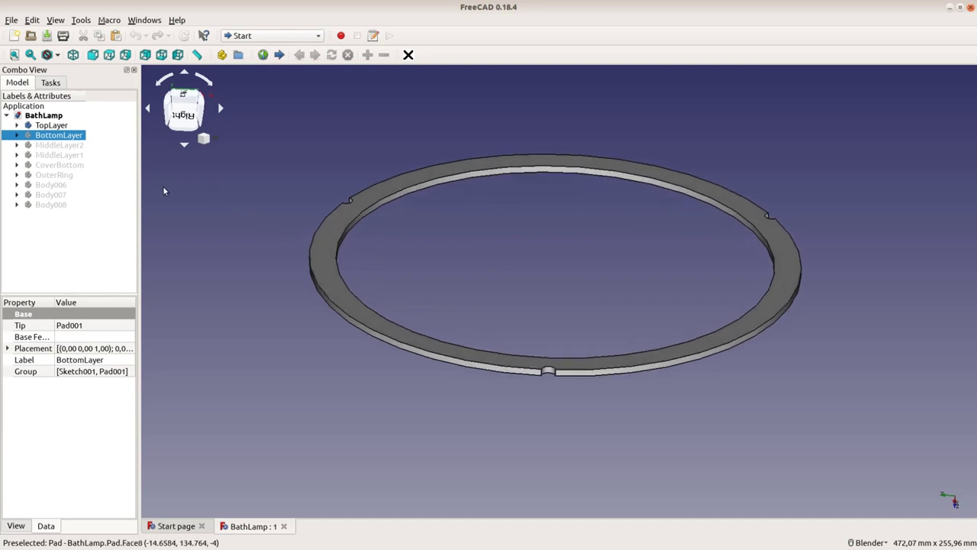
{"action": "left_click", "coordinate": [79, 146]}
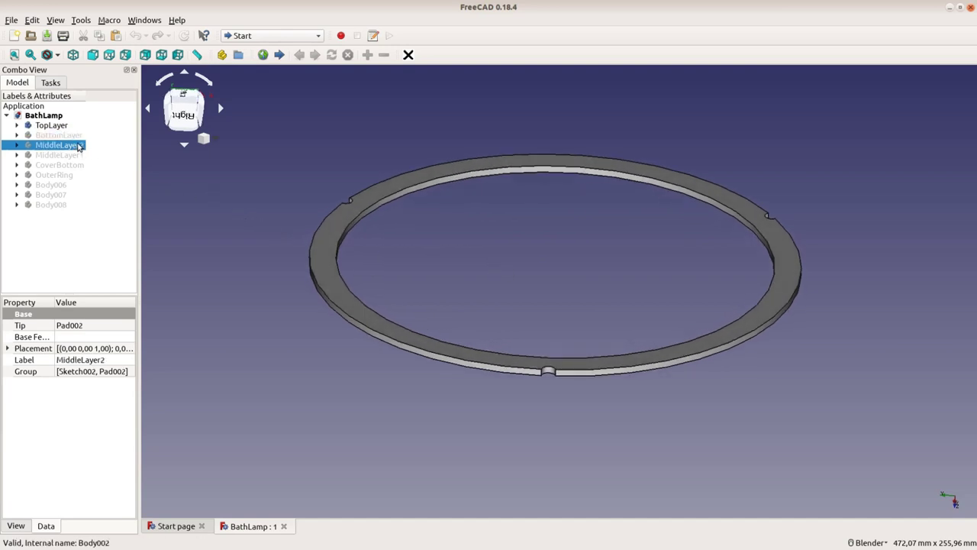
{"action": "key", "text": "space"}
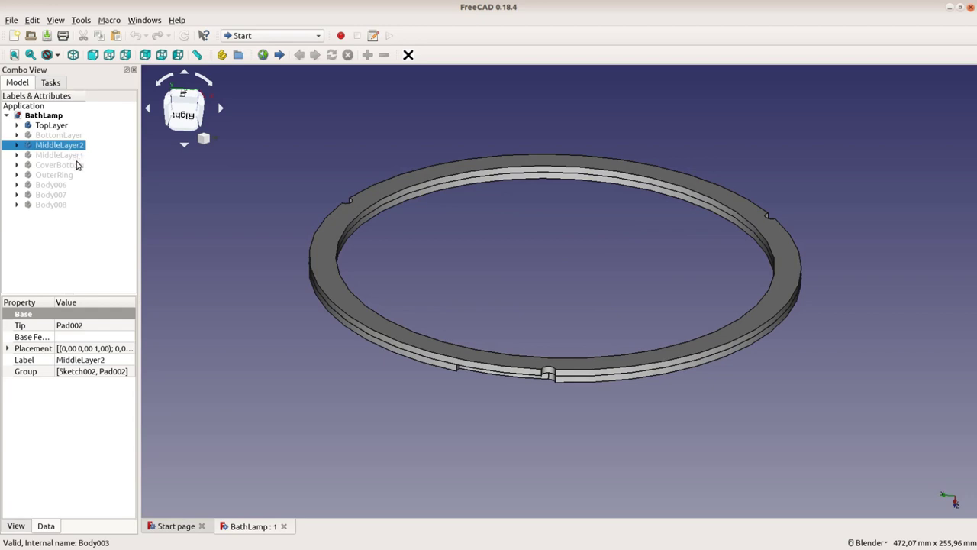
{"action": "left_click", "coordinate": [77, 157]}
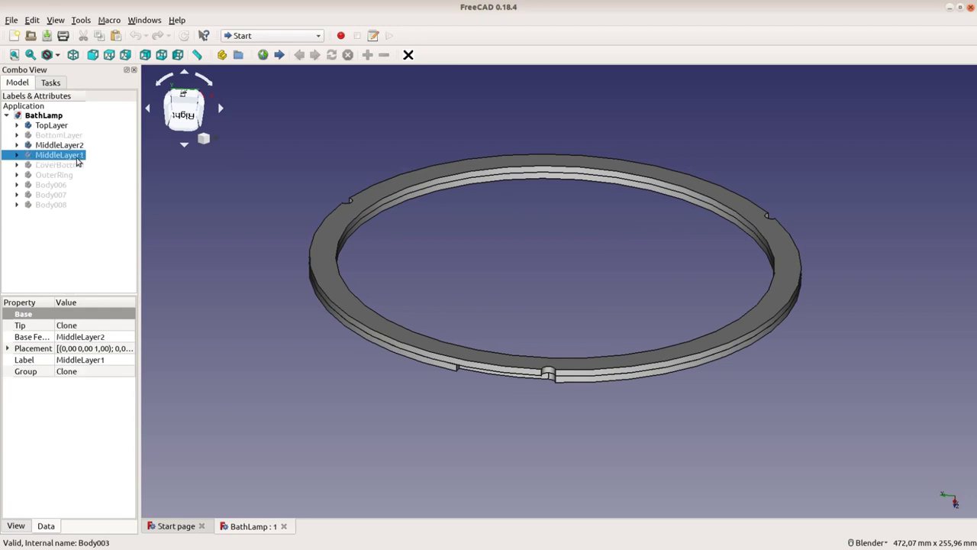
{"action": "key", "text": "space"}
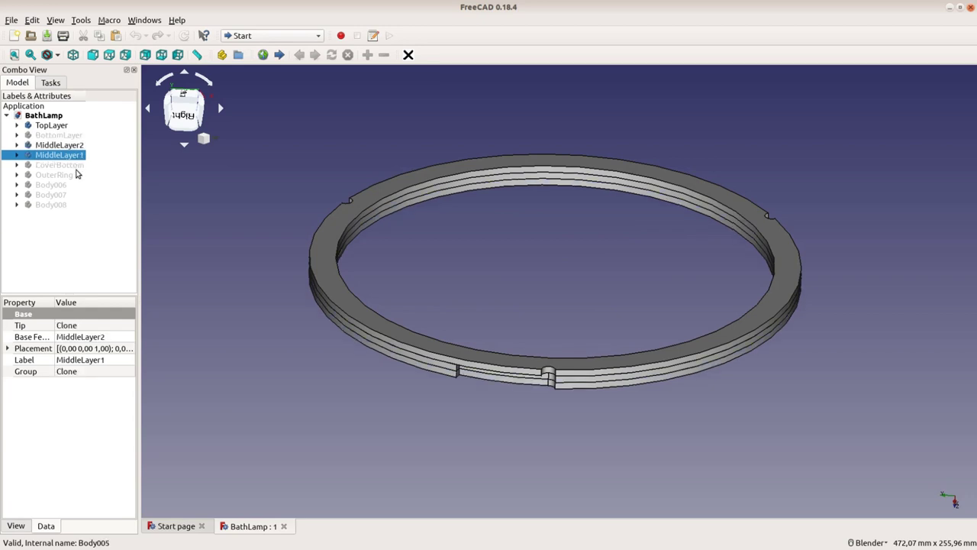
{"action": "left_click", "coordinate": [75, 168]}
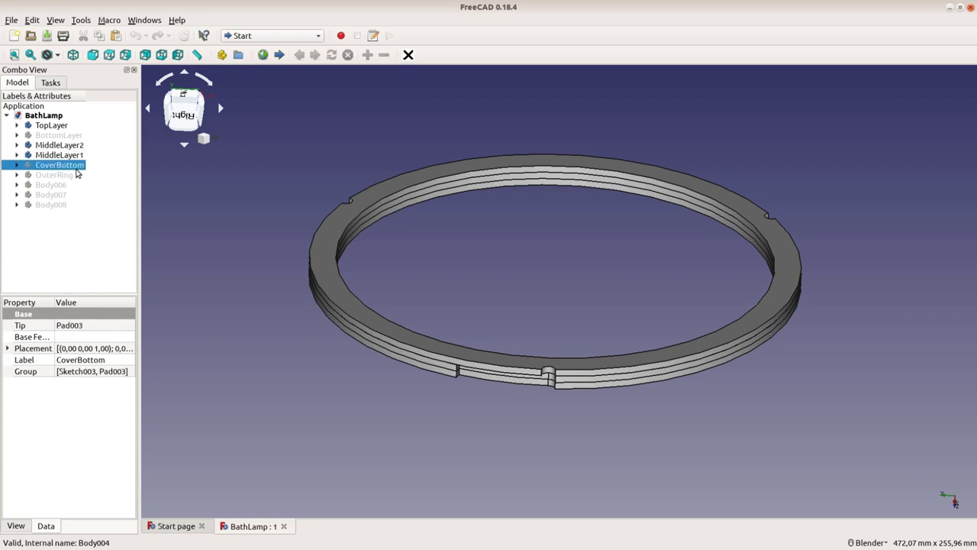
{"action": "key", "text": "space"}
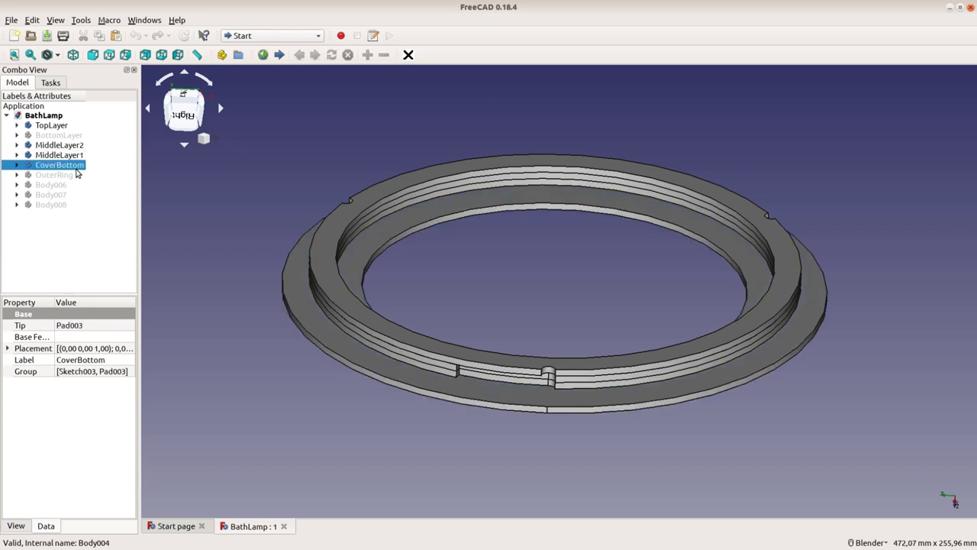
Show the OuterRing, Body006 and Body007 bodies to build up the lamp's outer rim.
{"action": "left_click", "coordinate": [68, 176]}
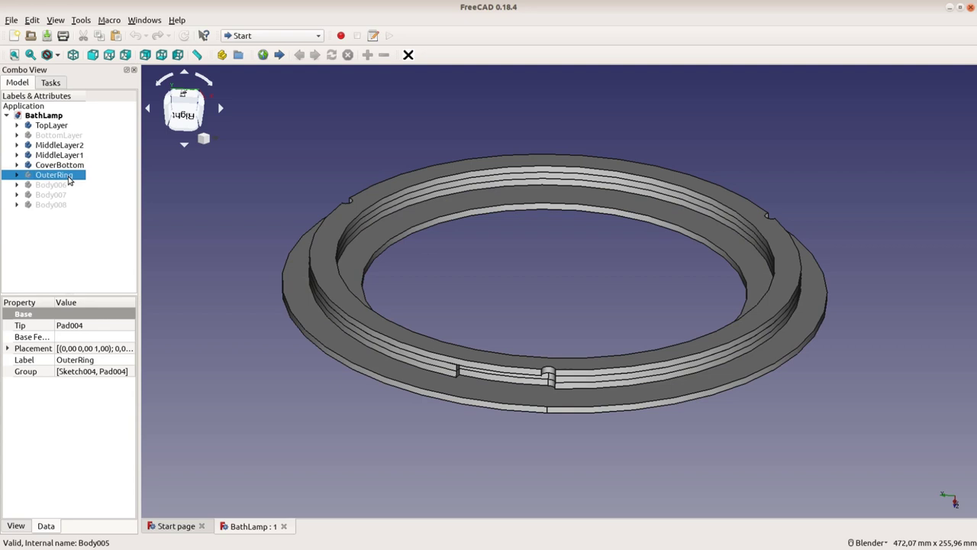
{"action": "key", "text": "space"}
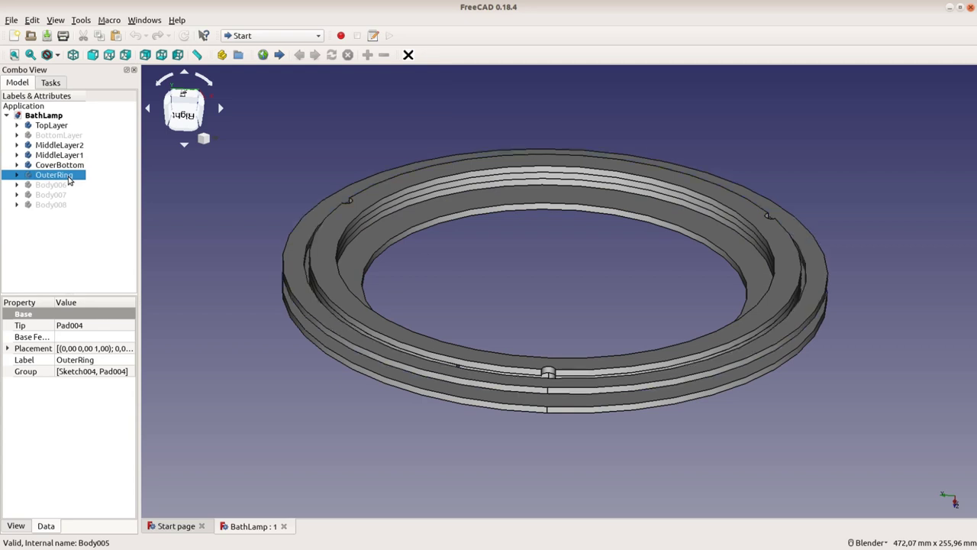
{"action": "left_click", "coordinate": [67, 186]}
{"action": "key", "text": "space"}
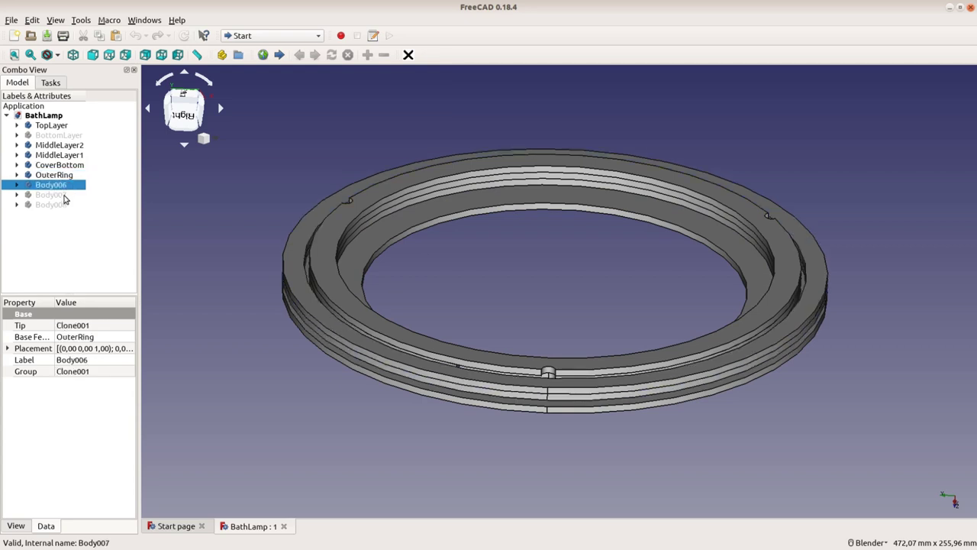
{"action": "left_click", "coordinate": [65, 196]}
{"action": "key", "text": "space"}
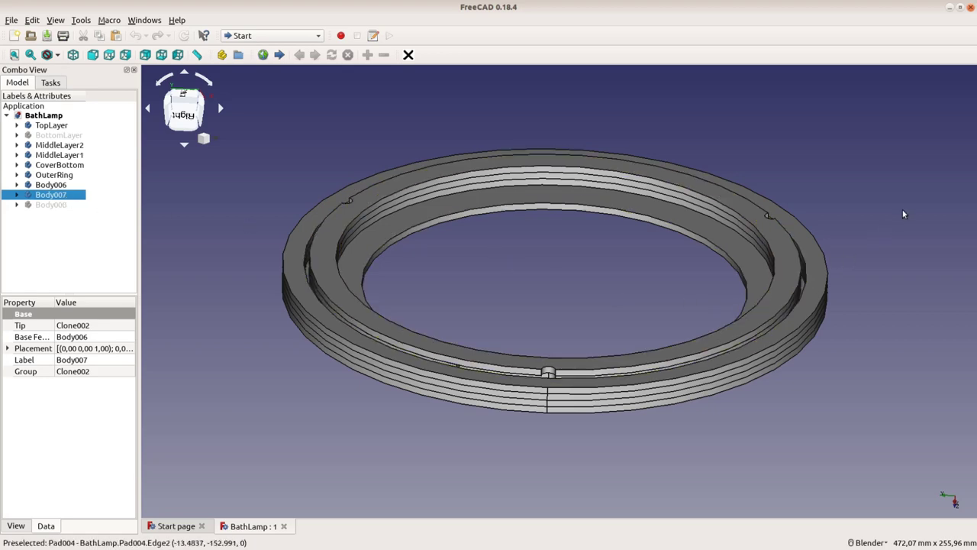
{"action": "middle_click_drag", "start_coordinate": [905, 212], "coordinate": [489, 432]}
Activate the Laser Cut Interlocking workbench and show the Body008 and BottomLayer bodies.
{"action": "left_click", "coordinate": [273, 35]}
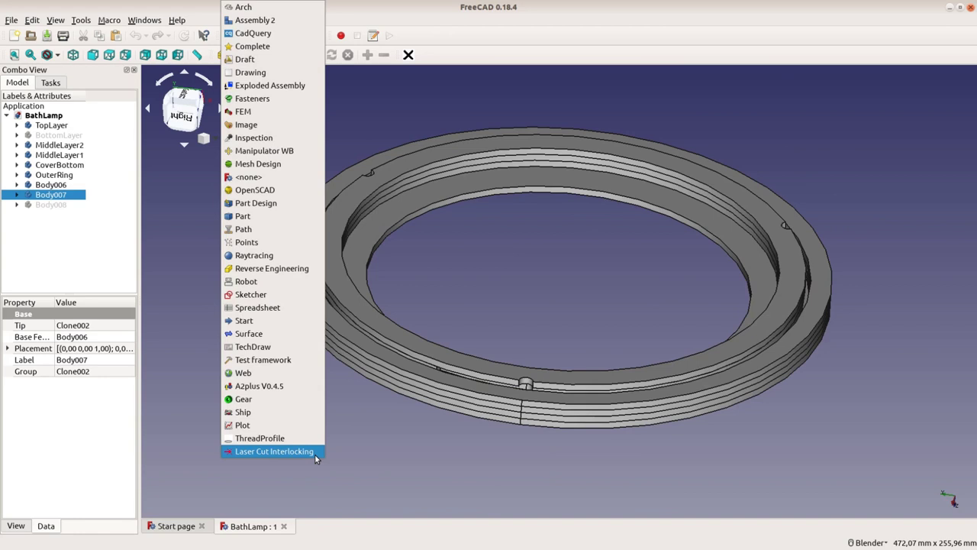
{"action": "left_click", "coordinate": [313, 457]}
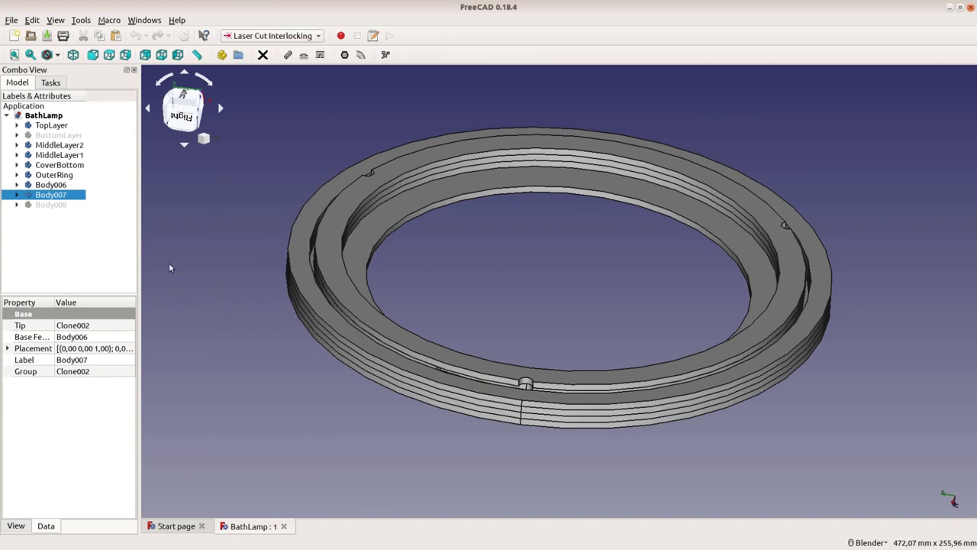
{"action": "left_click", "coordinate": [40, 206]}
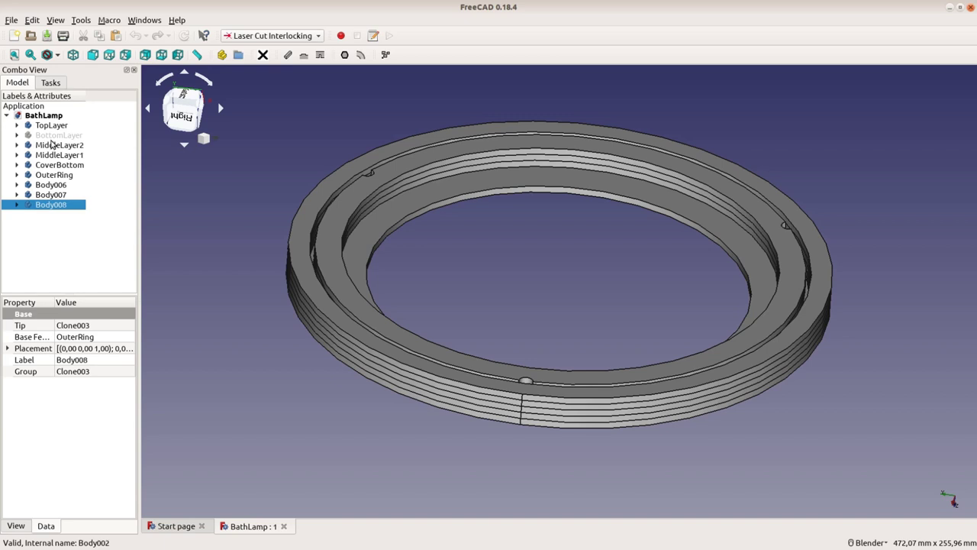
{"action": "left_click", "coordinate": [51, 139]}
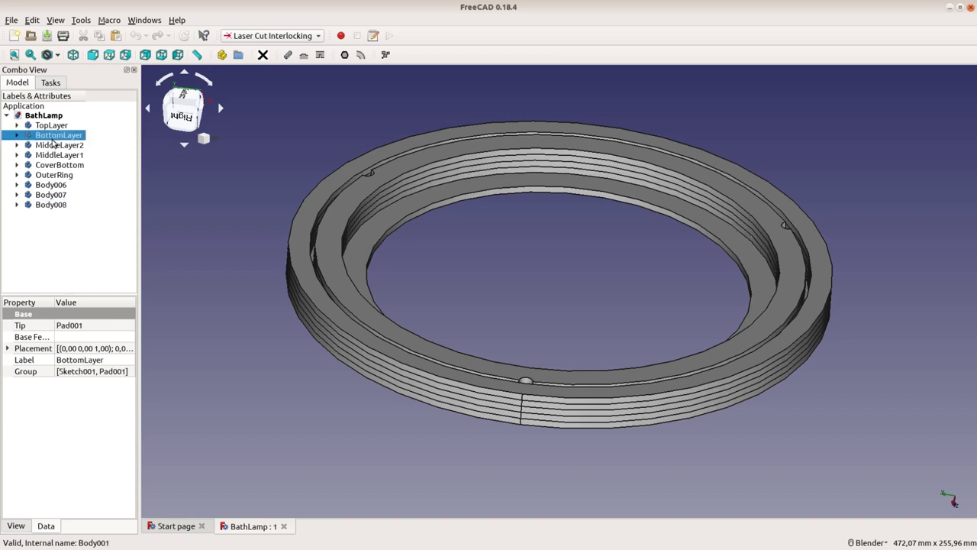
Select all BathLamp bodies from TopLayer through Body008.
{"action": "left_click", "coordinate": [58, 127]}
{"action": "left_click", "coordinate": [52, 205], "text": "shift"}
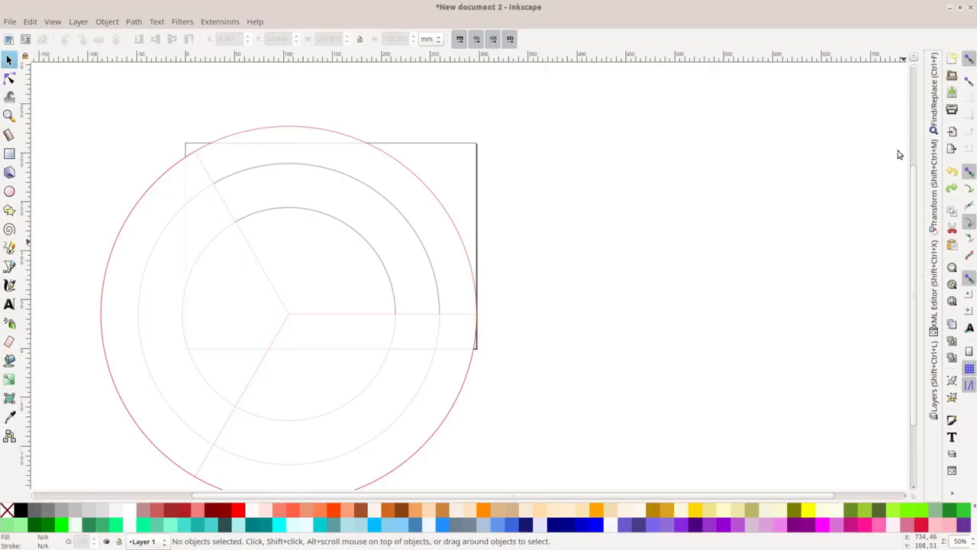
In Inkscape, intersect the ring with the red sector on its left side, leaving one ring segment.
{"action": "left_click", "coordinate": [415, 211]}
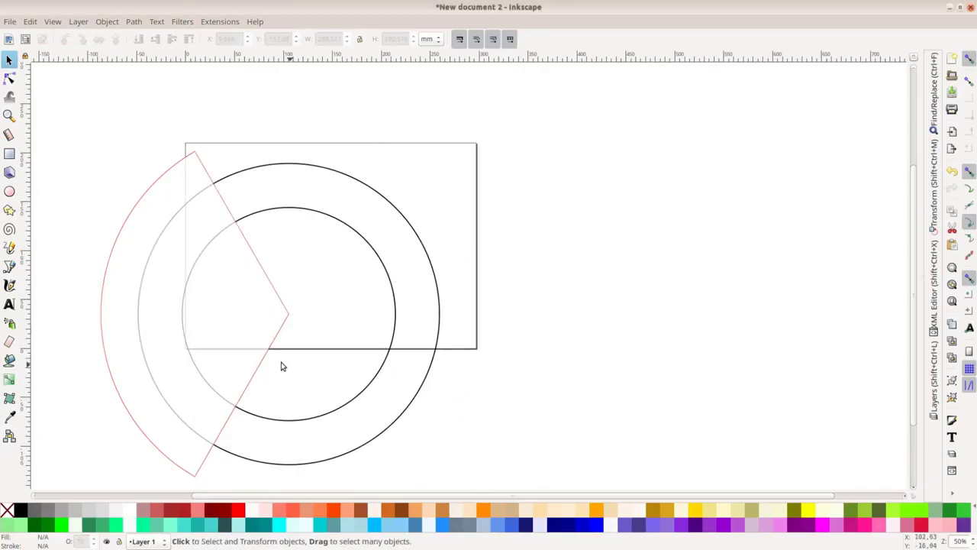
{"action": "key", "text": "shift+Tab"}
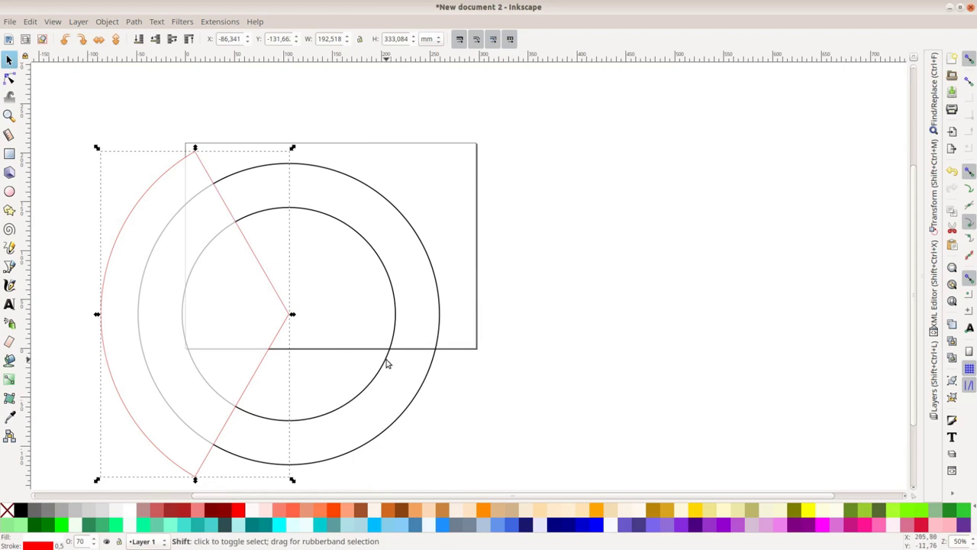
{"action": "left_click", "coordinate": [387, 364], "text": "shift"}
{"action": "left_click", "coordinate": [134, 21]}
{"action": "left_click", "coordinate": [193, 121]}
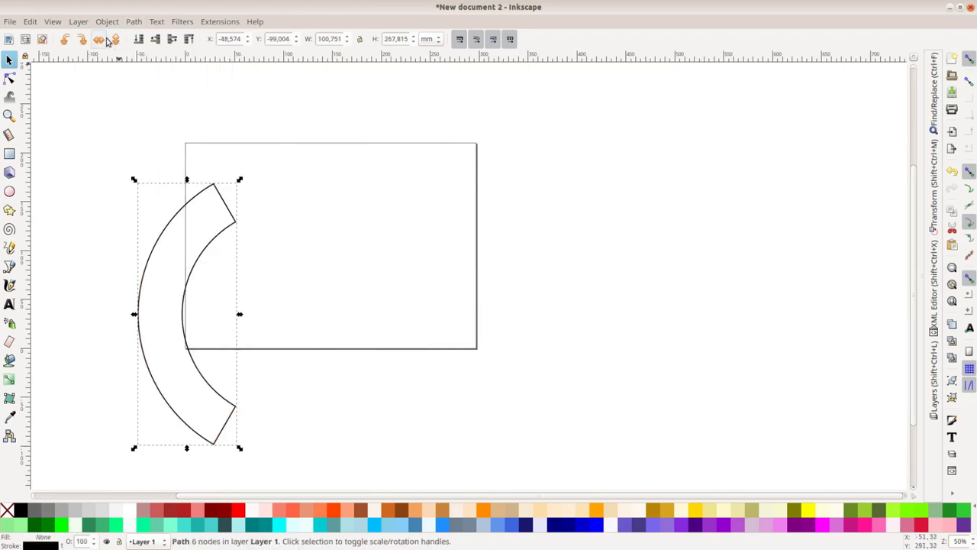
Rotate the ring segment 90° clockwise, place it inside the upper part of the page, and give it a red stroke.
{"action": "left_click", "coordinate": [81, 39]}
{"action": "mouse_move", "coordinate": [223, 273]}
{"action": "left_mouse_down"}
{"action": "mouse_move", "coordinate": [377, 168]}
{"action": "mouse_move", "coordinate": [356, 166]}
{"action": "left_mouse_up"}
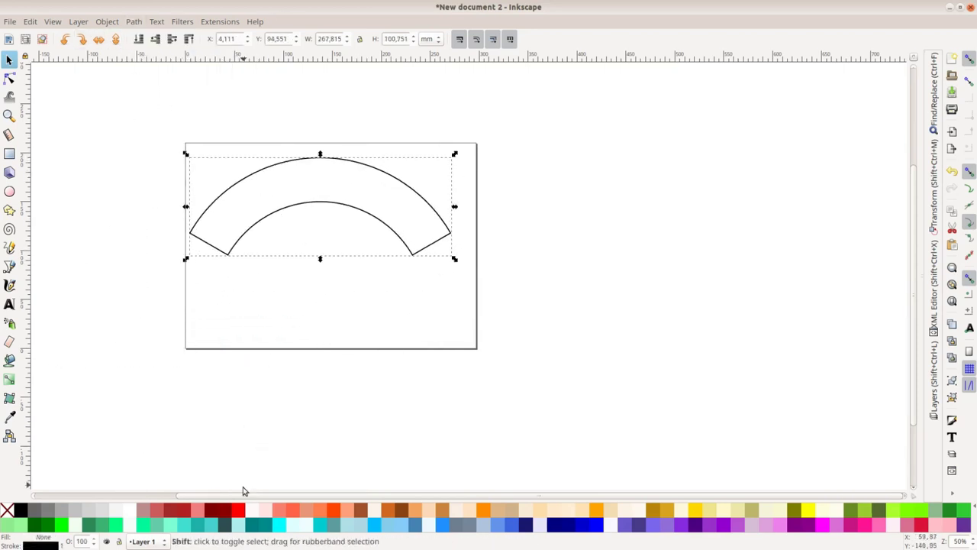
{"action": "left_click", "coordinate": [238, 510], "text": "shift"}
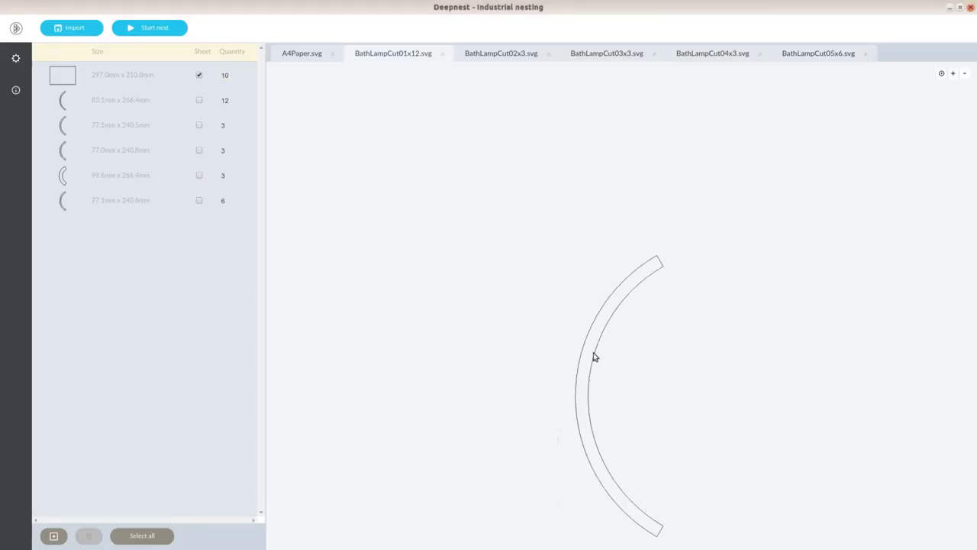
In Deepnest, nest the imported BathLampCut parts onto the 297 x 210 mm sheets and review the layout.
{"action": "left_click", "coordinate": [153, 28]}
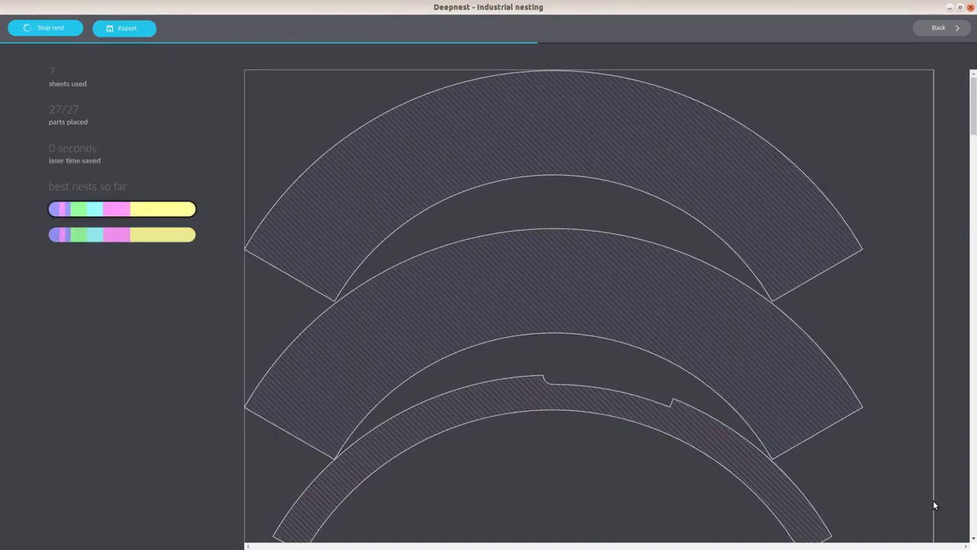
{"action": "scroll", "coordinate": [512, 224], "scroll_direction": "down", "scroll_amount": 20}
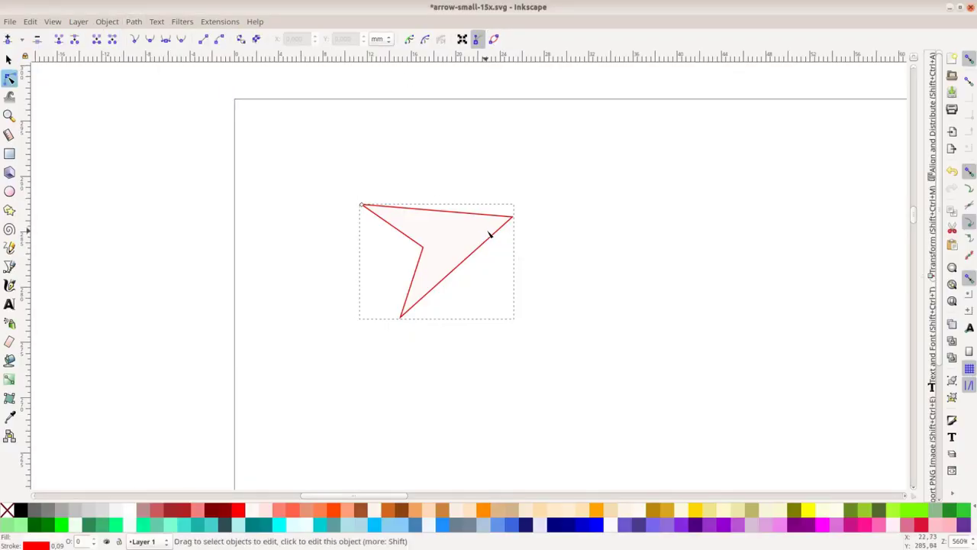
In Inkscape, open the XML Editor for the small arrow path and enlarge its node and attribute lists.
{"action": "left_click", "coordinate": [30, 21]}
{"action": "left_click", "coordinate": [69, 401]}
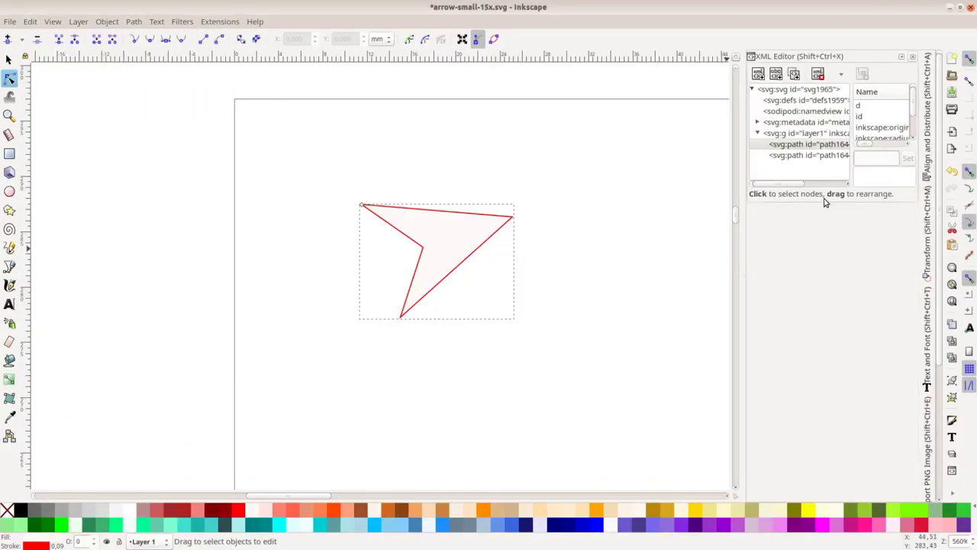
{"action": "left_click_drag", "start_coordinate": [831, 205], "coordinate": [834, 240]}
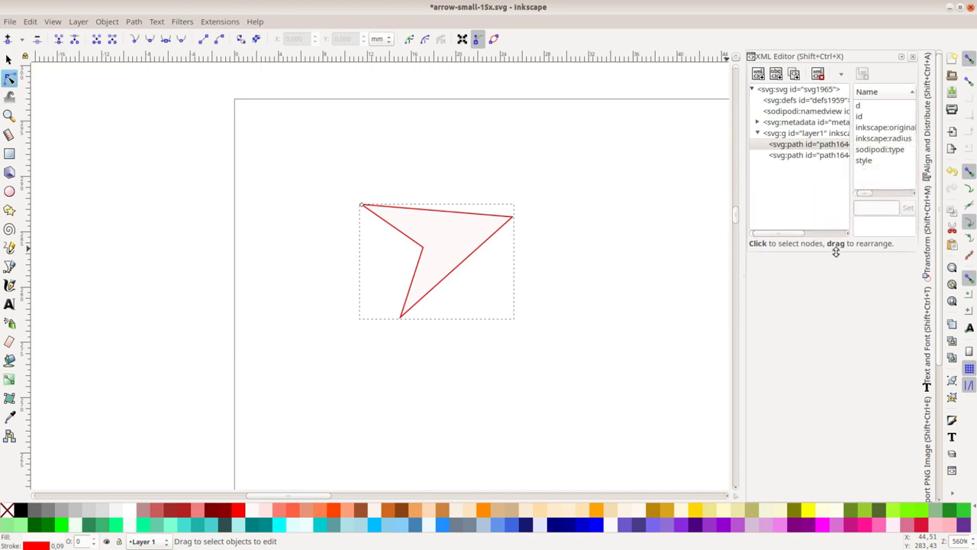